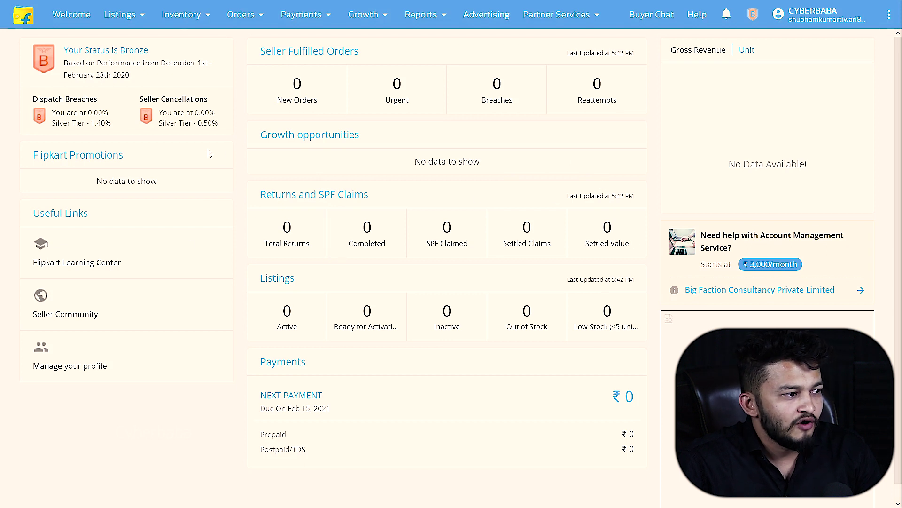
Look over the listings and orders options and check the New Orders figure under Seller Fulfilled Orders on the dashboard
{"action": "mouse_move", "coordinate": [126, 21]}
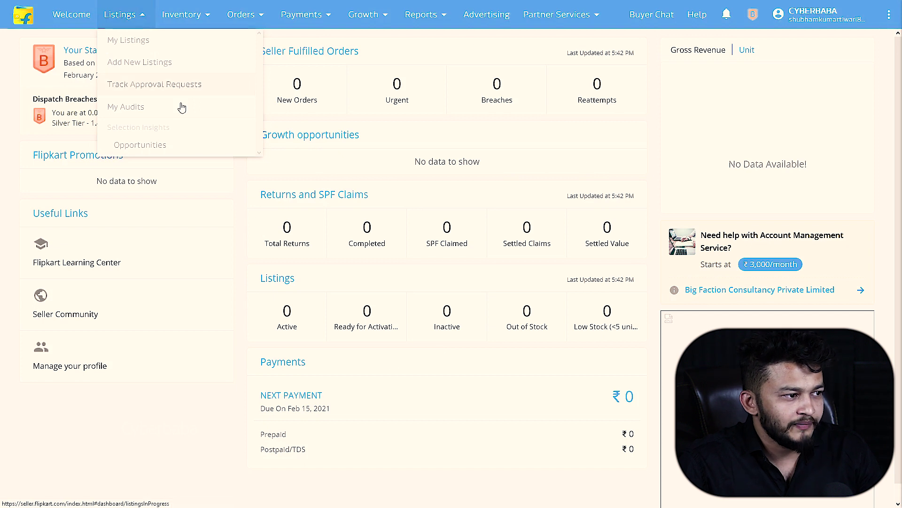
{"action": "mouse_move", "coordinate": [244, 18]}
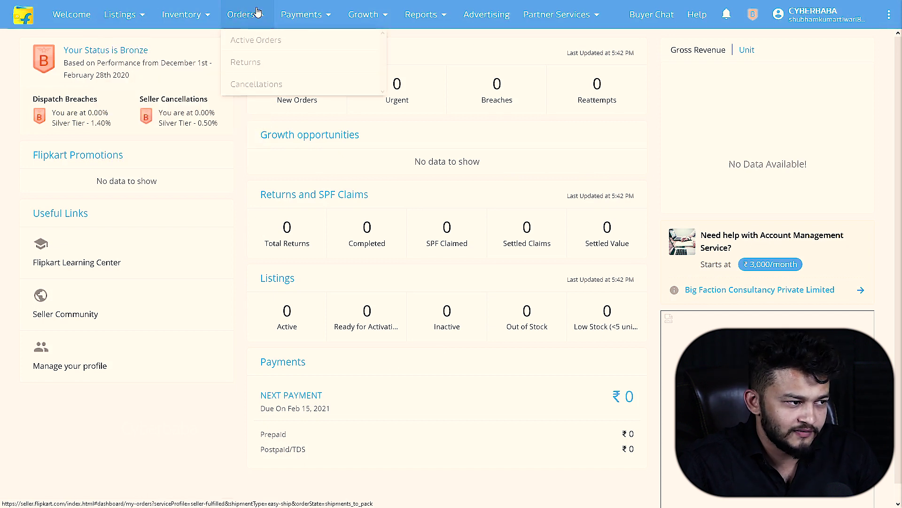
{"action": "mouse_move", "coordinate": [304, 24]}
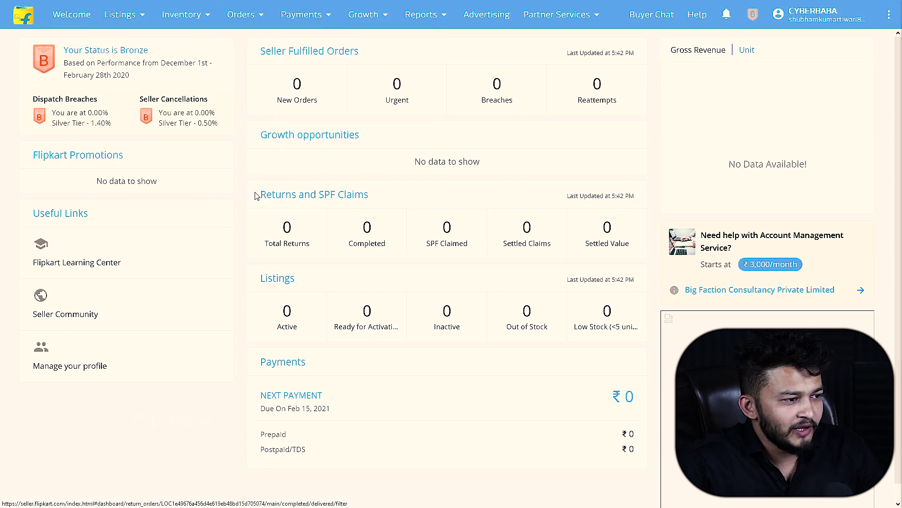
{"action": "double_click", "coordinate": [296, 83]}
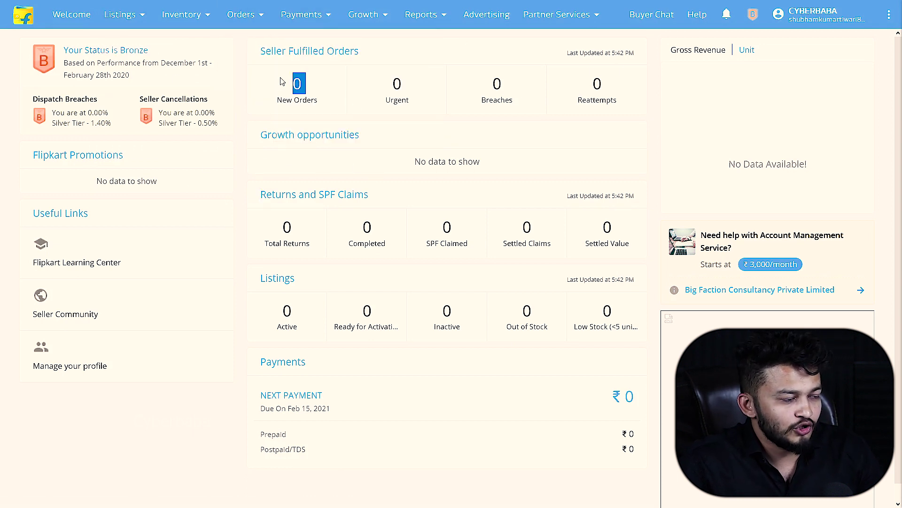
{"action": "double_click", "coordinate": [301, 82]}
{"action": "left_click", "coordinate": [312, 96]}
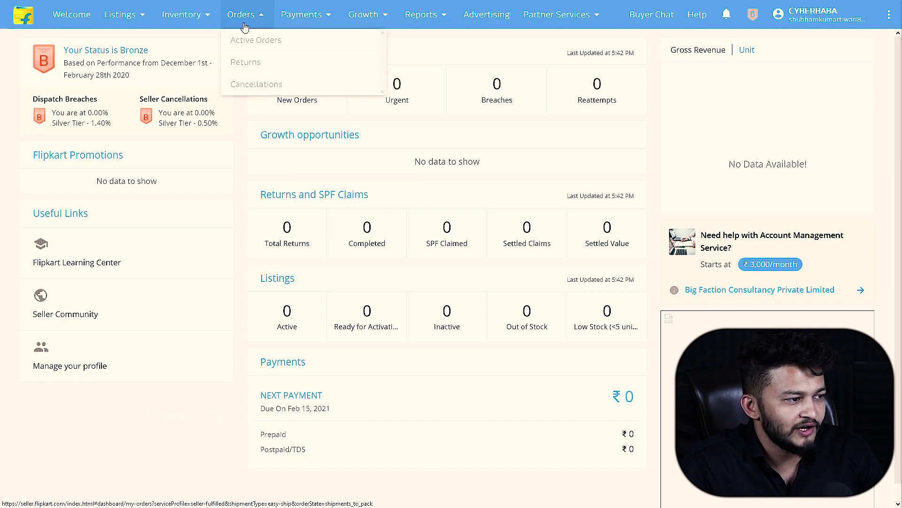
Open the active orders and view the completed orders from the last 30 days
{"action": "left_click", "coordinate": [264, 47]}
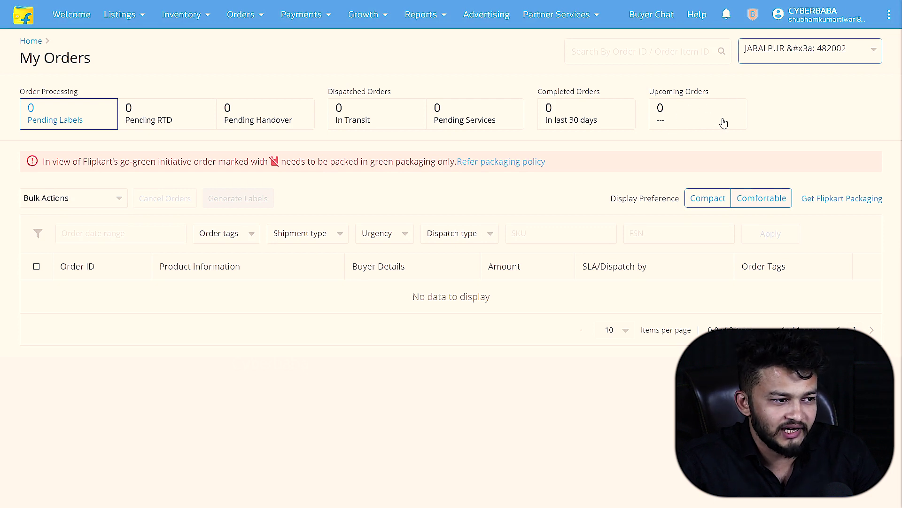
{"action": "left_click", "coordinate": [566, 113]}
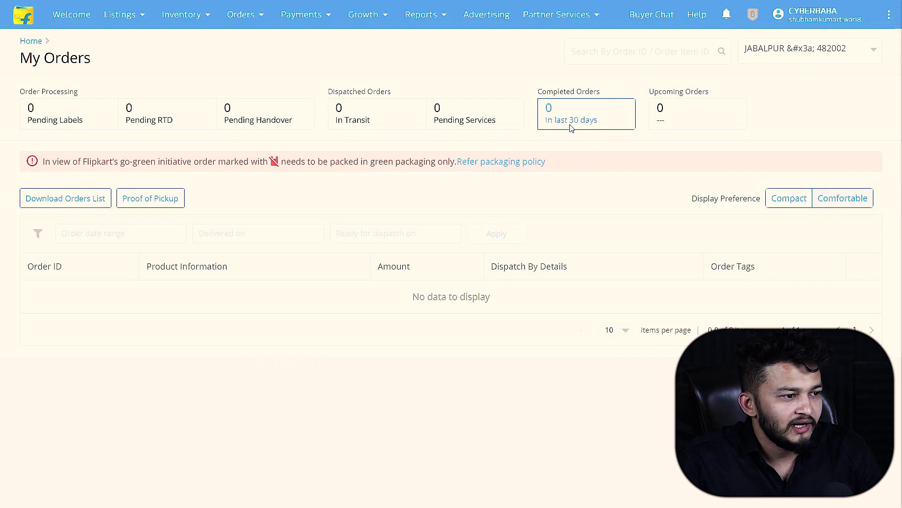
{"action": "mouse_move", "coordinate": [232, 25]}
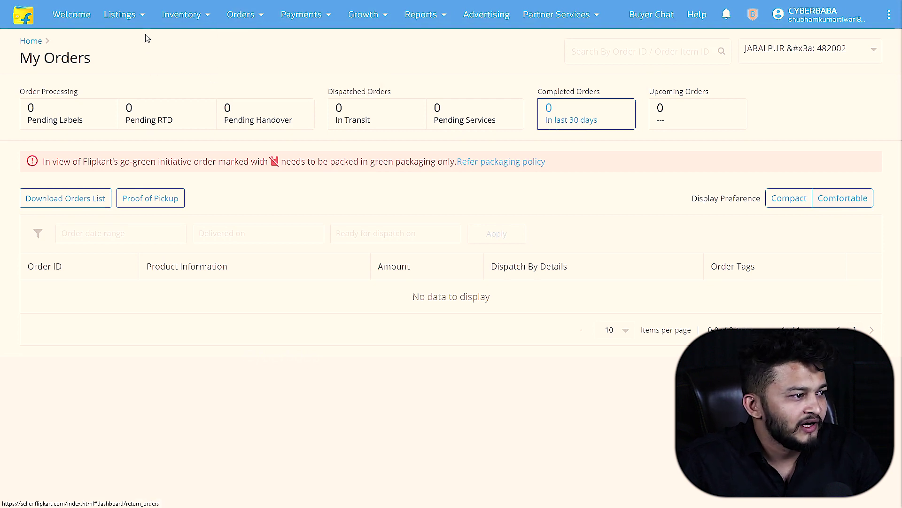
Open the Add New Listings page from listings management and permanently dismiss the product URL search tip
{"action": "left_click", "coordinate": [113, 20]}
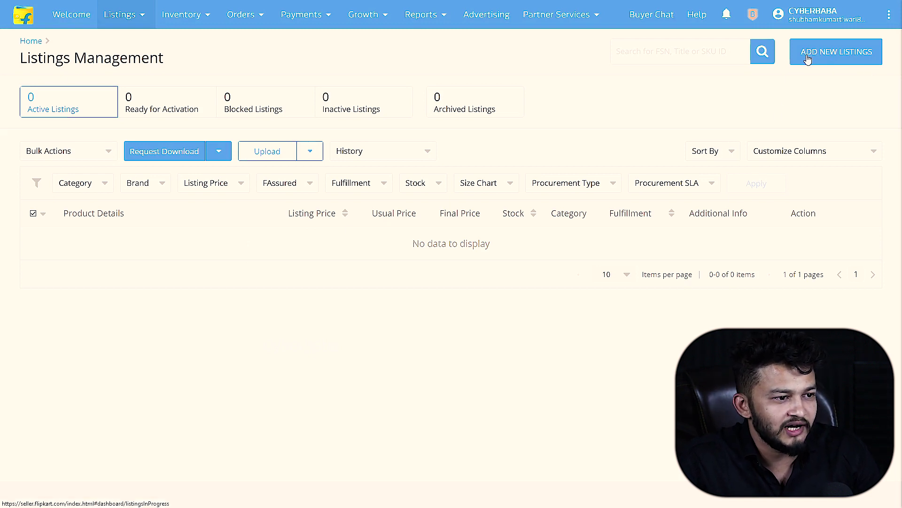
{"action": "left_click", "coordinate": [823, 57]}
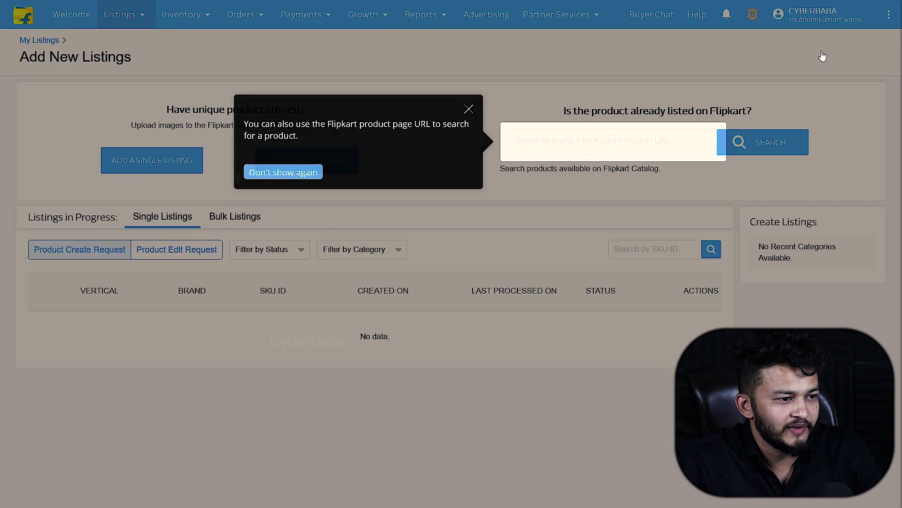
{"action": "left_click", "coordinate": [308, 172]}
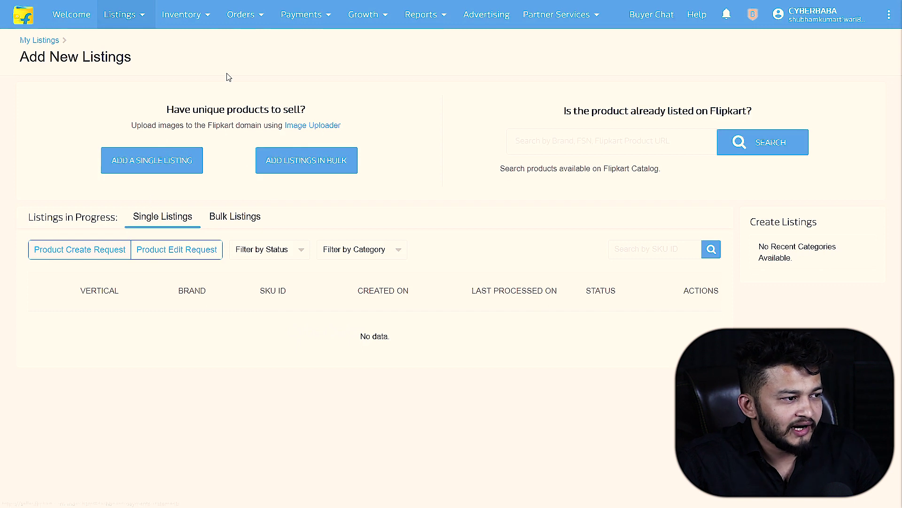
Open the Payments Overview and look at the Next Payment section
{"action": "left_click", "coordinate": [308, 22]}
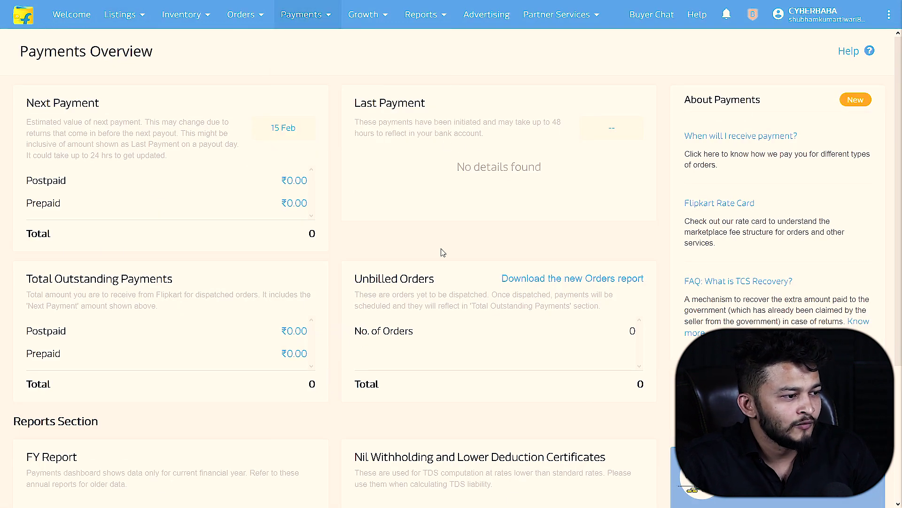
{"action": "left_click_drag", "start_coordinate": [26, 103], "coordinate": [106, 106]}
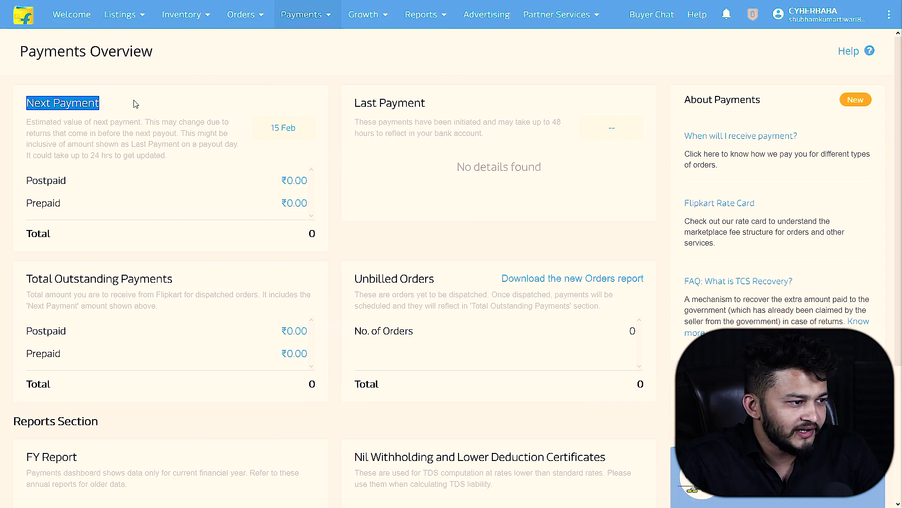
{"action": "left_click_drag", "start_coordinate": [25, 104], "coordinate": [98, 103]}
{"action": "left_click", "coordinate": [131, 119]}
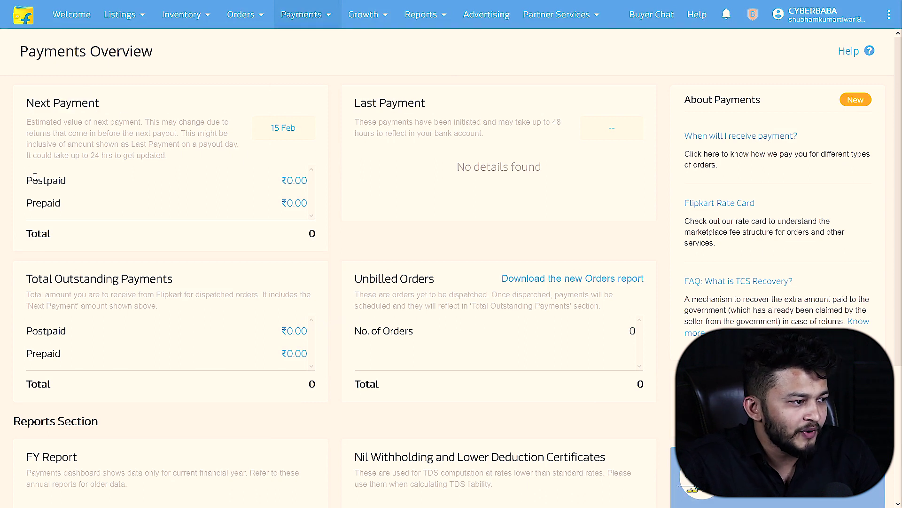
Examine the postpaid and prepaid entries of the next payment, the total outstanding payments and the Last Payment section
{"action": "left_click_drag", "start_coordinate": [30, 178], "coordinate": [73, 180]}
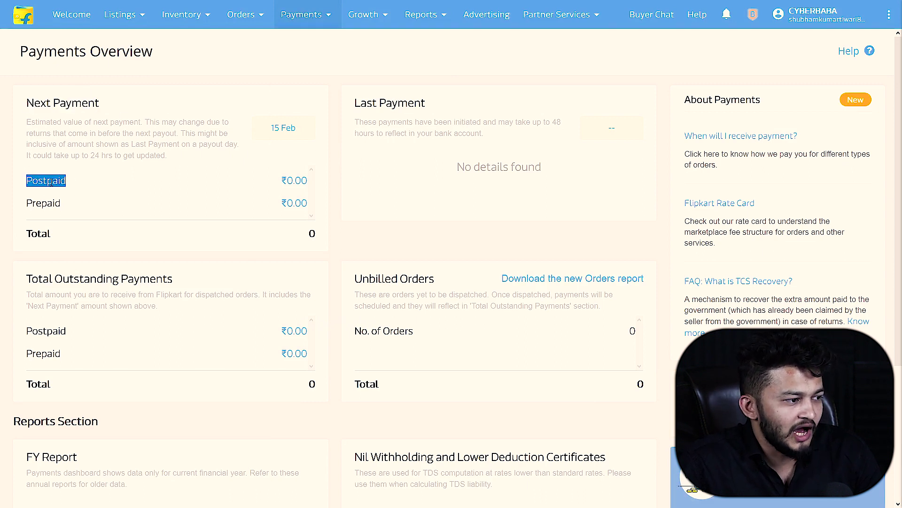
{"action": "left_click", "coordinate": [53, 187]}
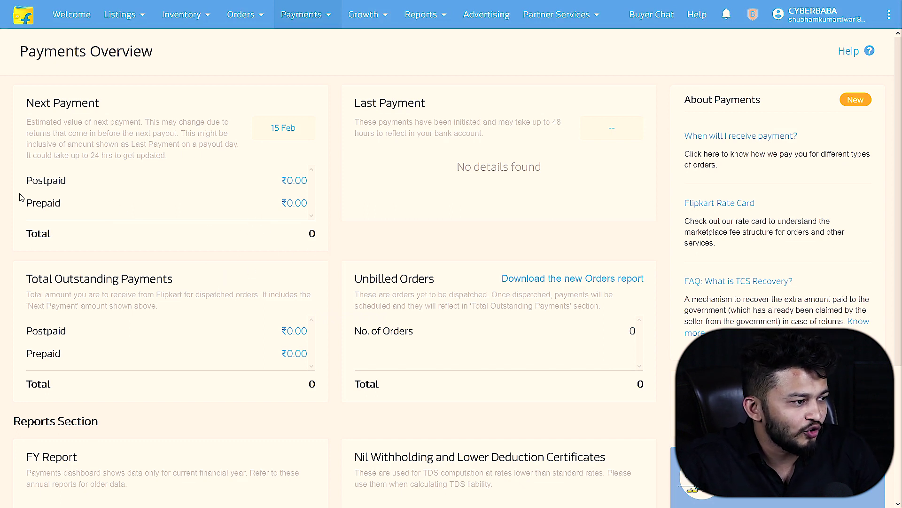
{"action": "left_click_drag", "start_coordinate": [28, 206], "coordinate": [71, 211]}
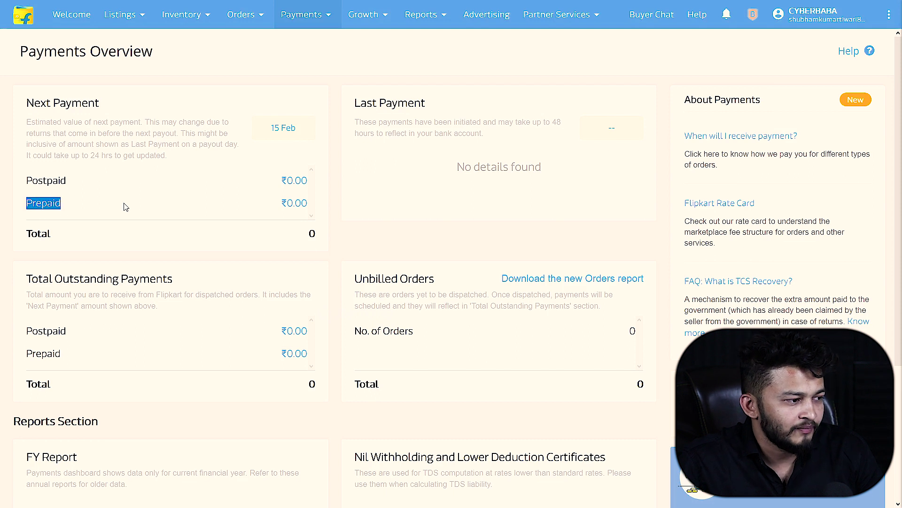
{"action": "left_click", "coordinate": [105, 219]}
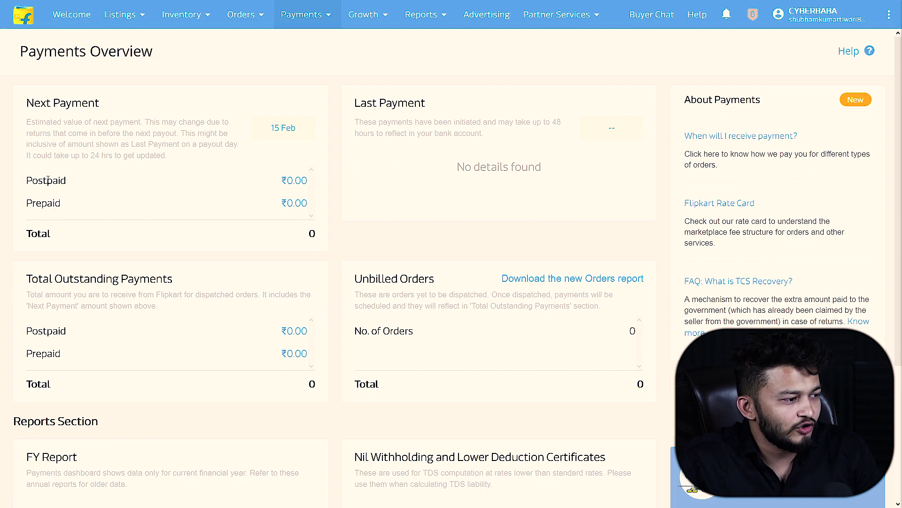
{"action": "left_click_drag", "start_coordinate": [29, 181], "coordinate": [67, 181]}
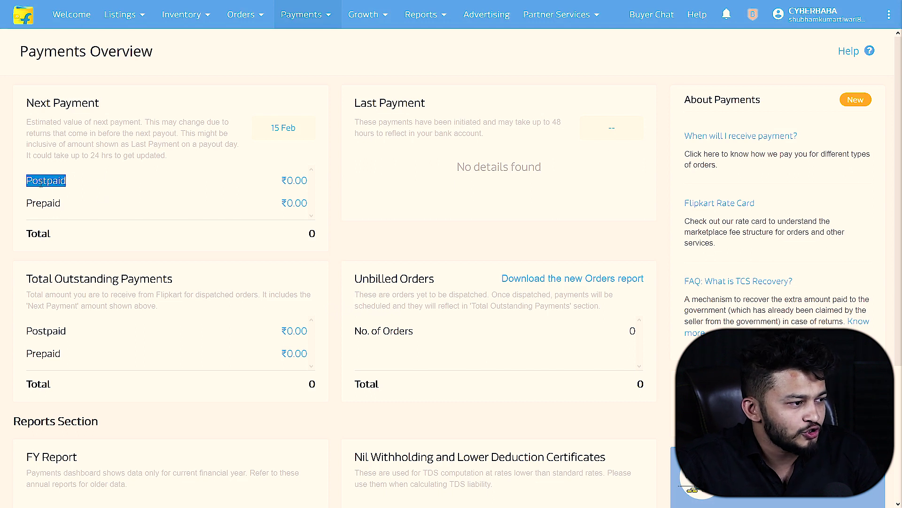
{"action": "left_click", "coordinate": [125, 183]}
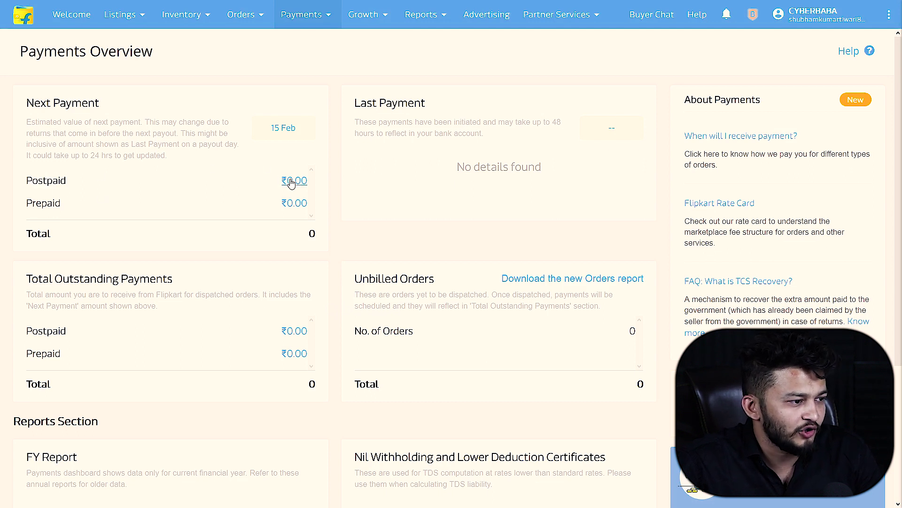
{"action": "left_click_drag", "start_coordinate": [38, 209], "coordinate": [191, 212]}
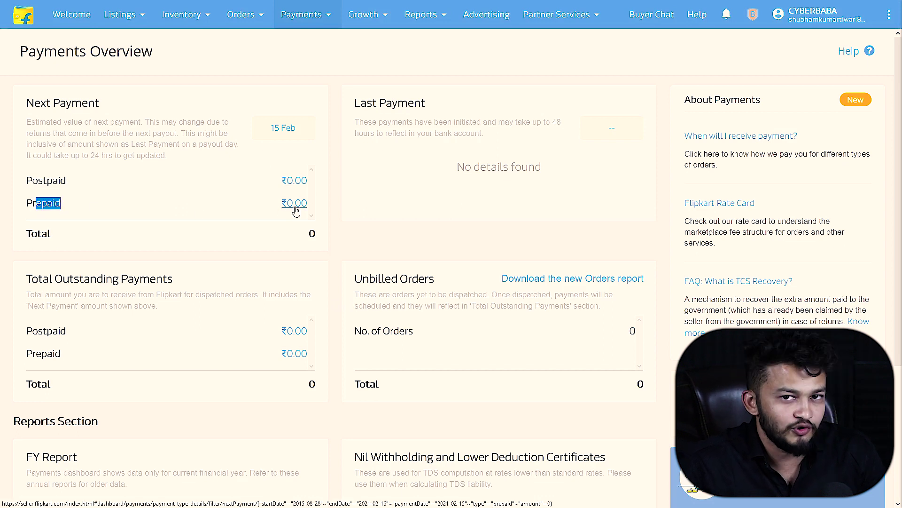
{"action": "left_click", "coordinate": [41, 293]}
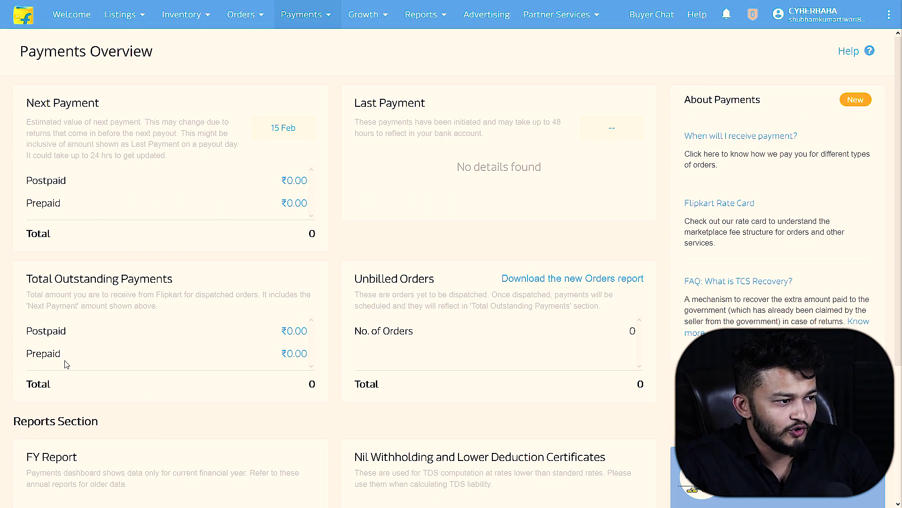
{"action": "left_click_drag", "start_coordinate": [26, 102], "coordinate": [454, 113]}
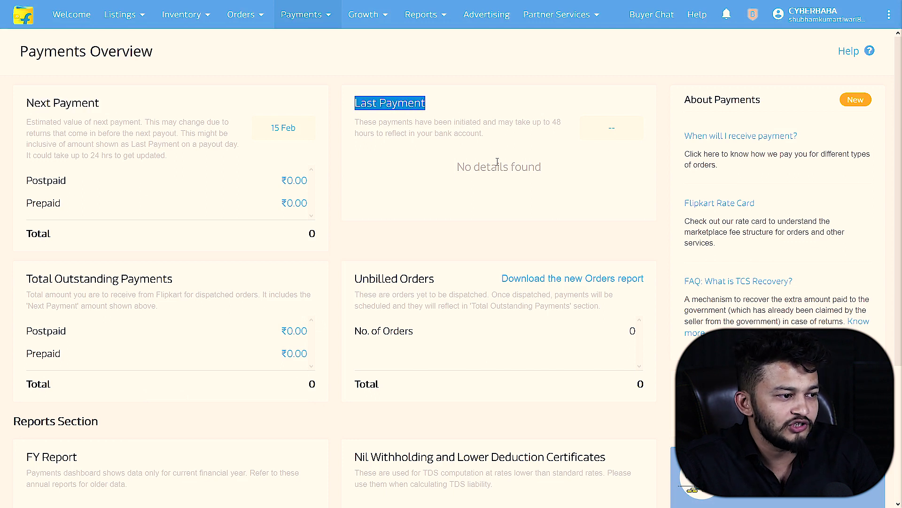
{"action": "left_click", "coordinate": [491, 120]}
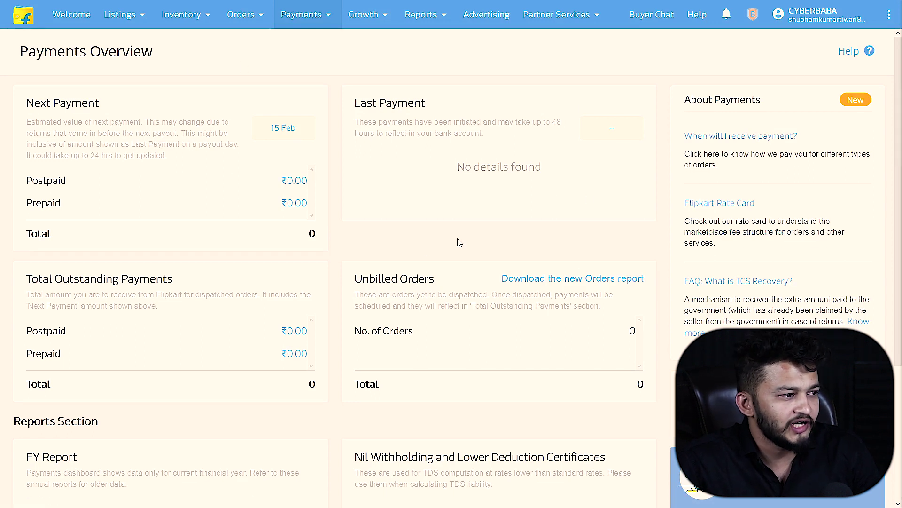
Get the Flipkart rate card for the product category Shoe in Footwear and review its commission and fixed fees
{"action": "left_click", "coordinate": [753, 203]}
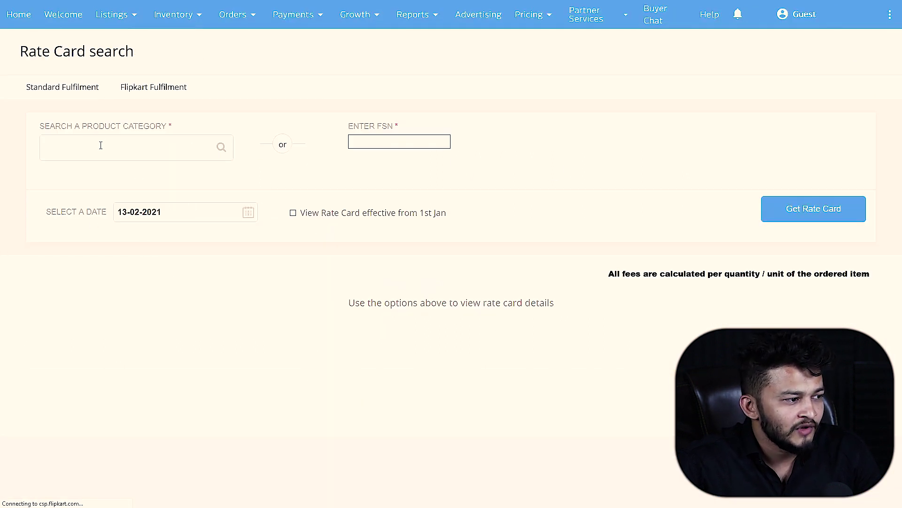
{"action": "type", "text": "shoe"}
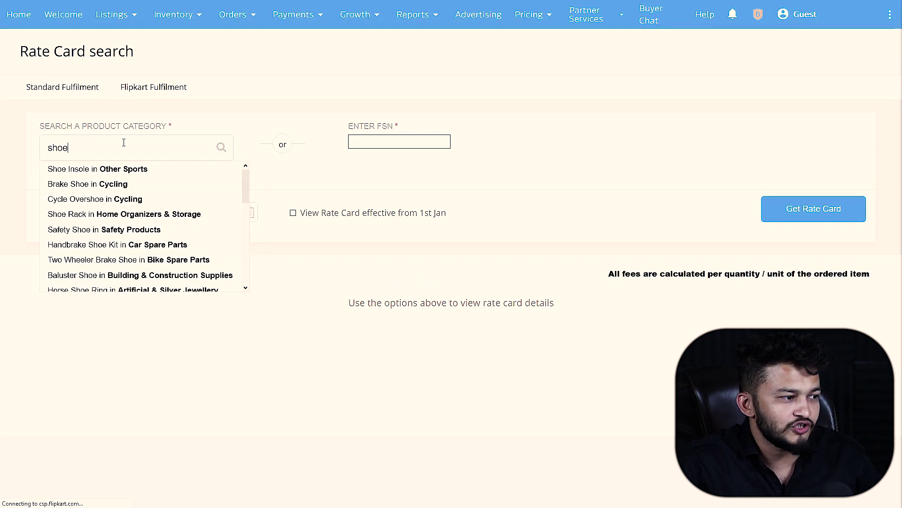
{"action": "scroll", "coordinate": [75, 223], "scroll_direction": "down", "scroll_amount": 5}
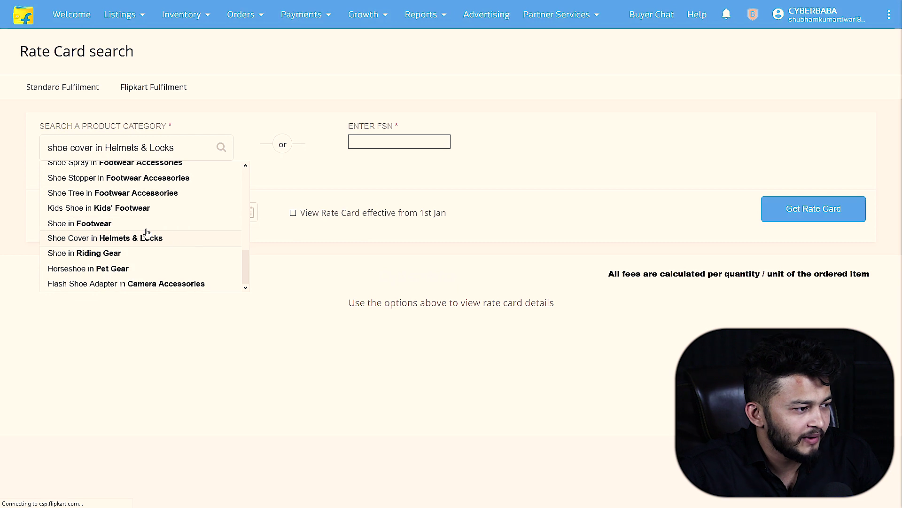
{"action": "left_click", "coordinate": [97, 224]}
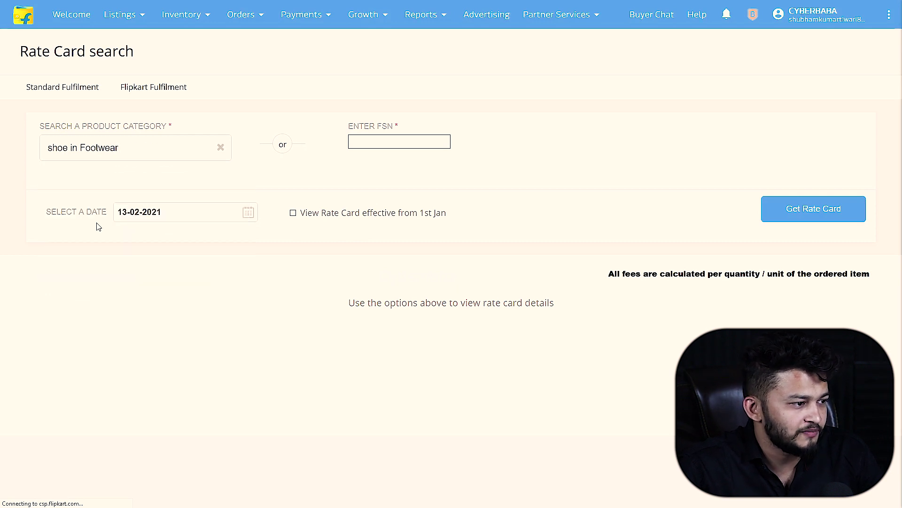
{"action": "left_click", "coordinate": [810, 217]}
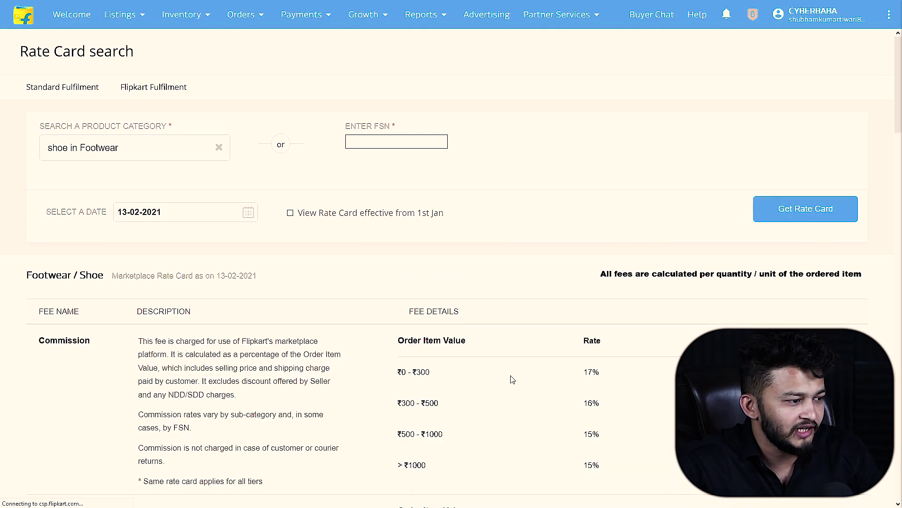
{"action": "scroll", "coordinate": [203, 353], "scroll_direction": "down", "scroll_amount": 4}
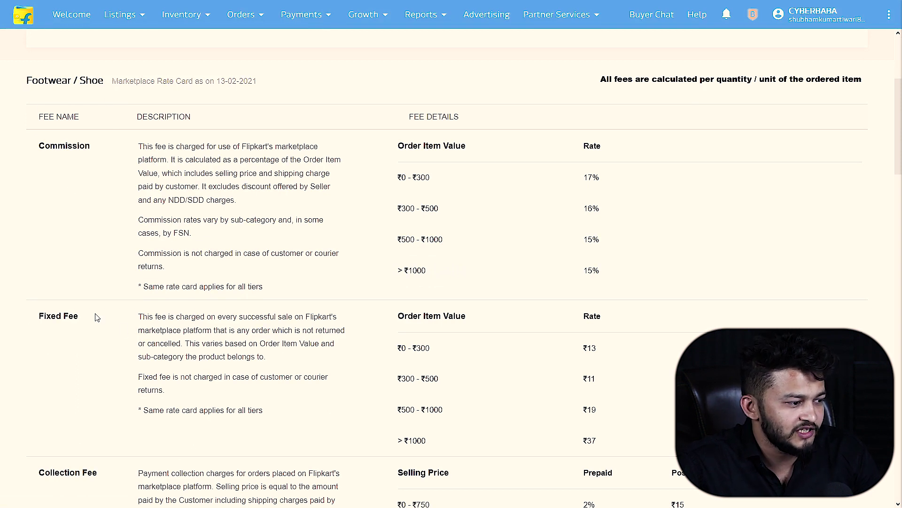
{"action": "scroll", "coordinate": [279, 321], "scroll_direction": "up", "scroll_amount": 4}
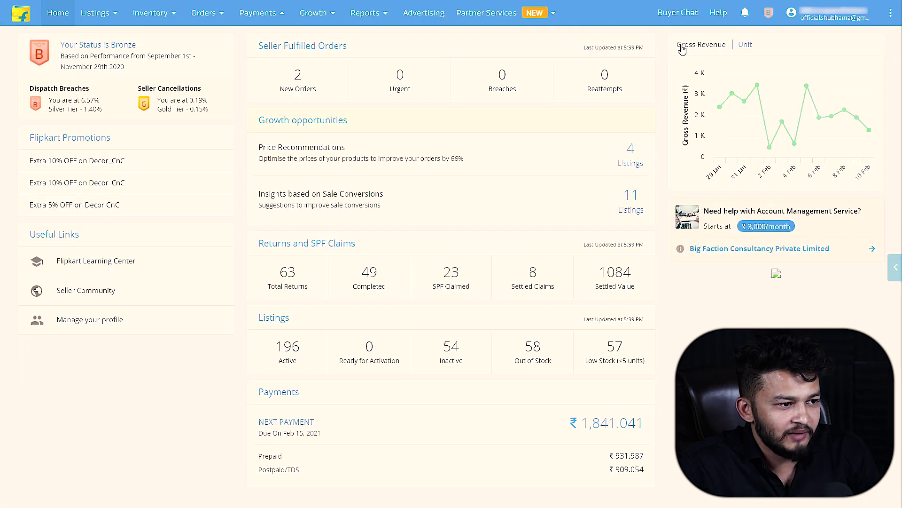
Inspect individual dates on the Gross Revenue chart of the active seller account's dashboard
{"action": "mouse_move", "coordinate": [725, 94]}
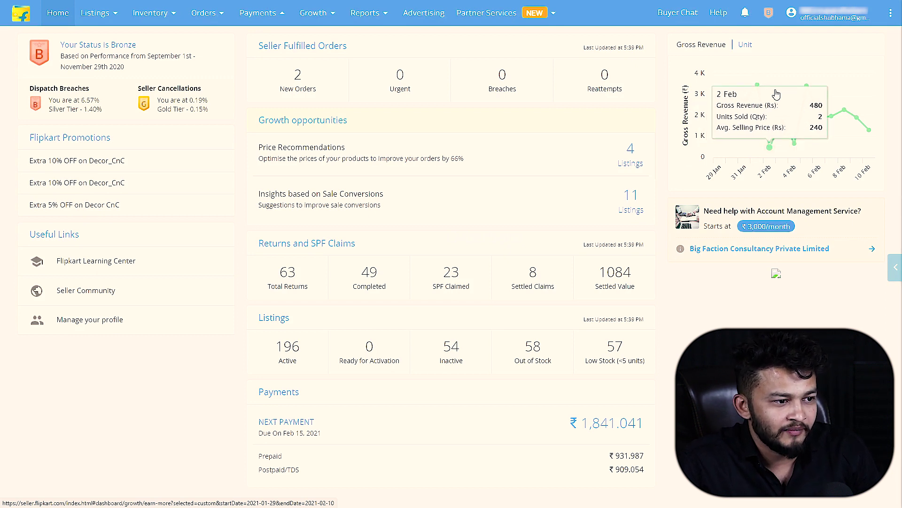
{"action": "mouse_move", "coordinate": [856, 99]}
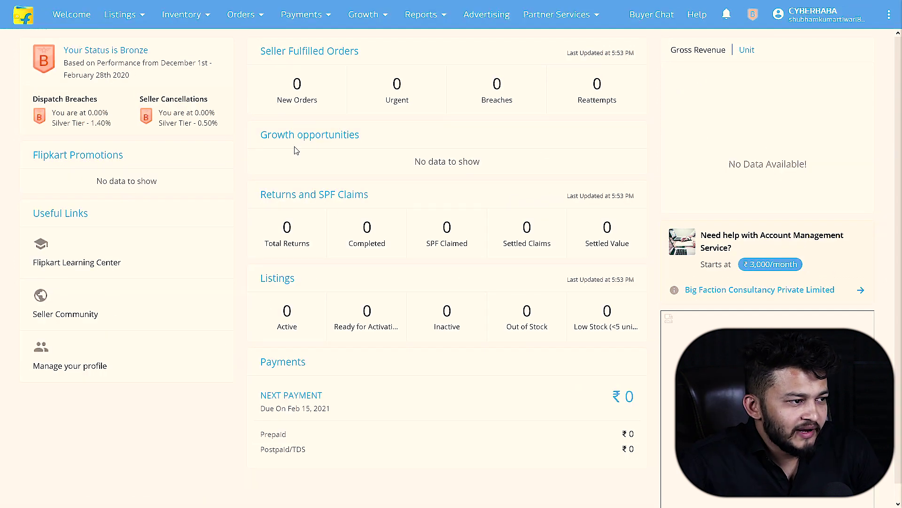
{"action": "mouse_move", "coordinate": [124, 21]}
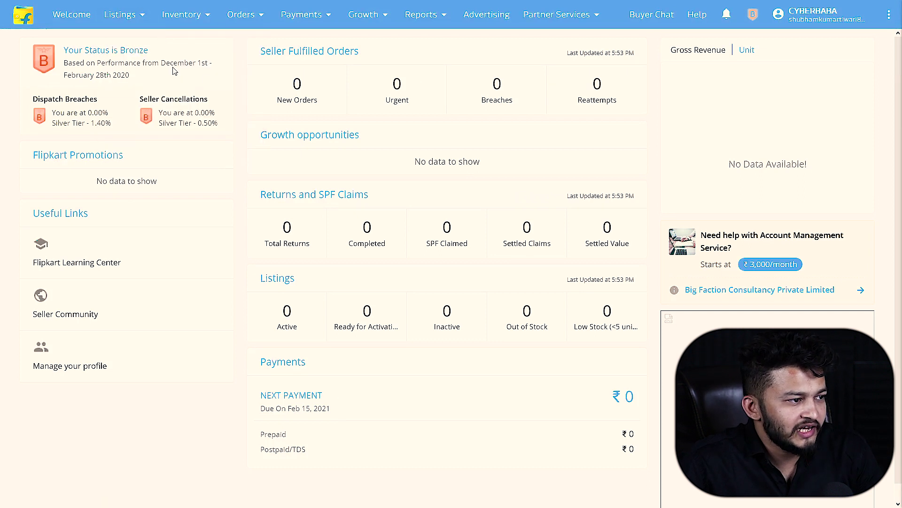
{"action": "mouse_move", "coordinate": [242, 15]}
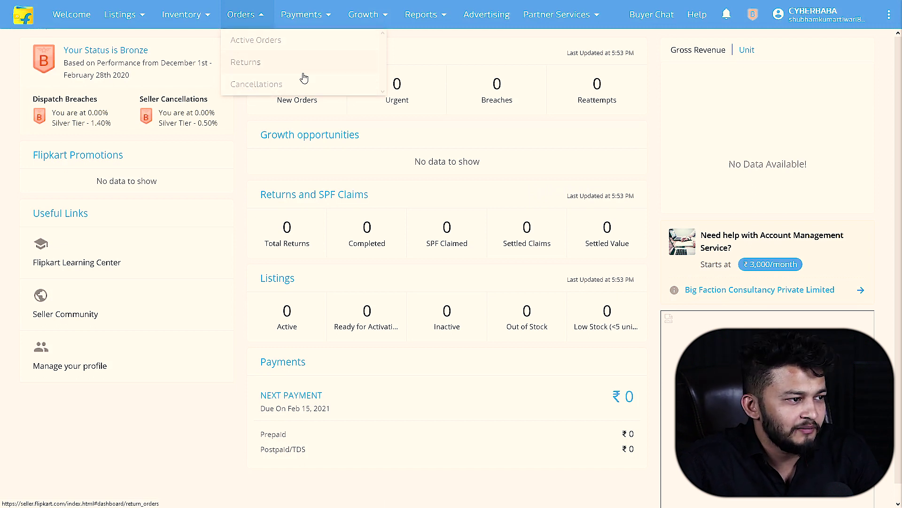
Open the payment Transactions page and look over the options available for Payments, Growth and Reports
{"action": "mouse_move", "coordinate": [315, 21]}
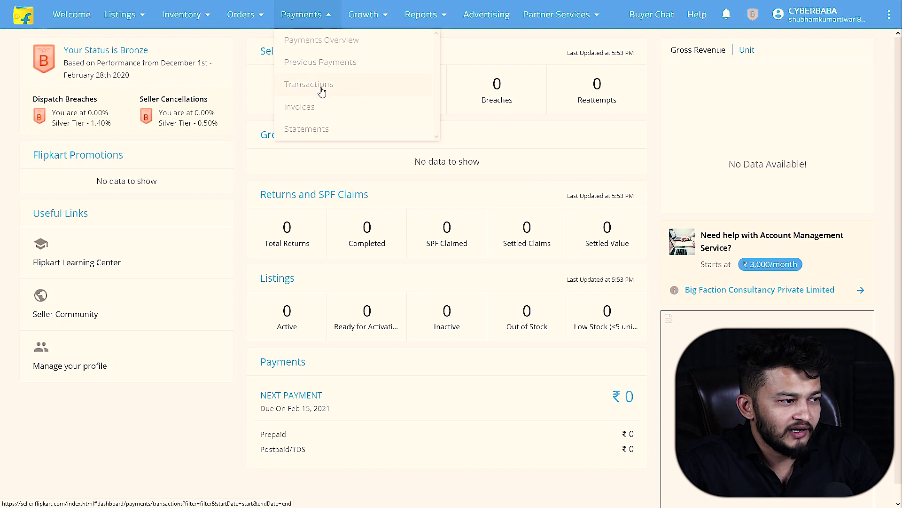
{"action": "left_click", "coordinate": [346, 90]}
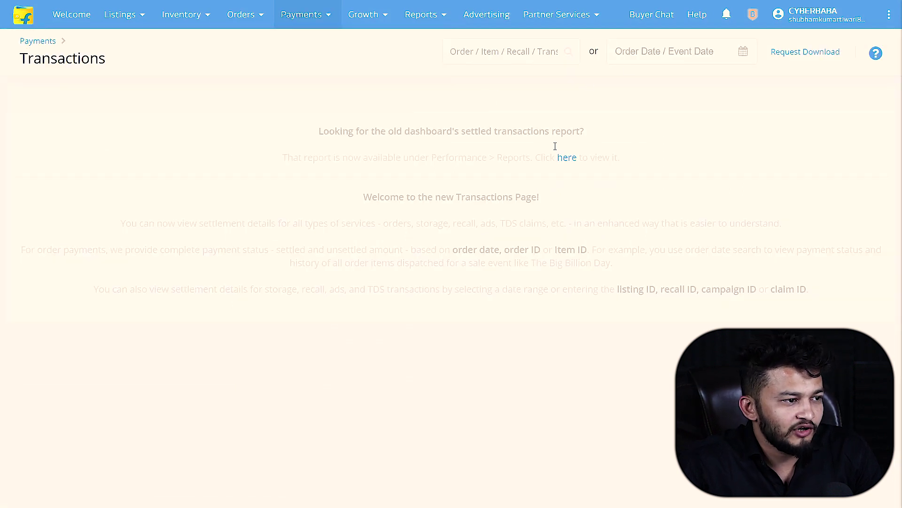
{"action": "left_click", "coordinate": [322, 16]}
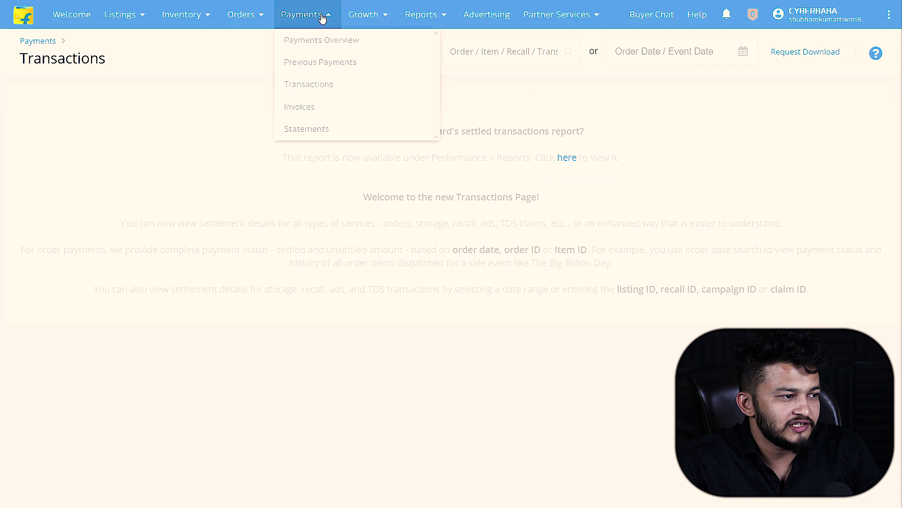
{"action": "left_click", "coordinate": [366, 16]}
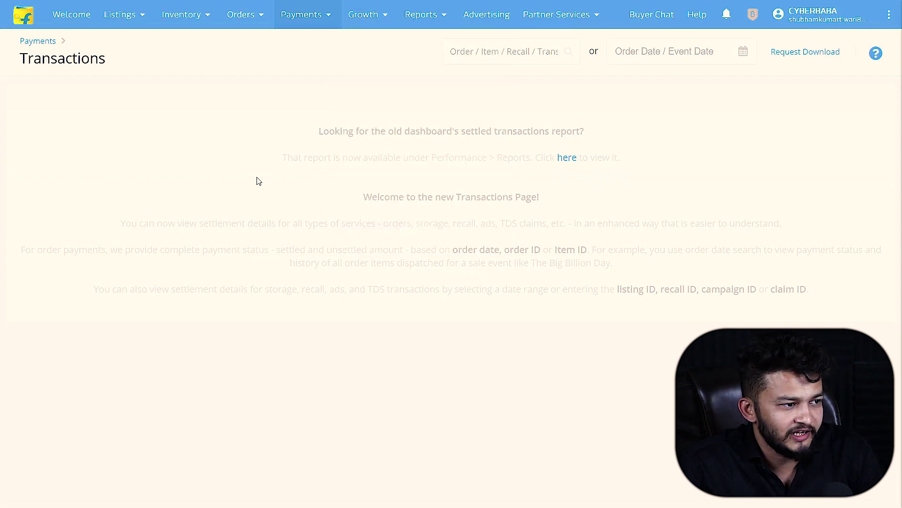
{"action": "mouse_move", "coordinate": [430, 15]}
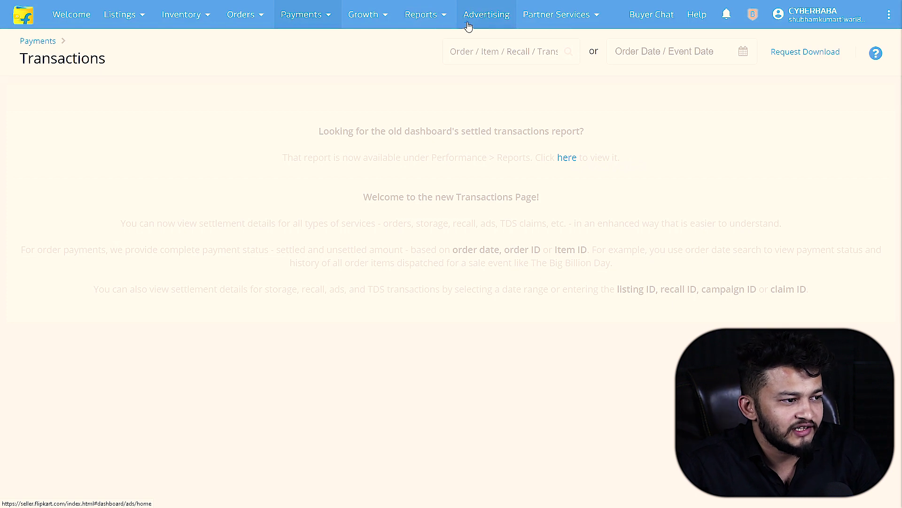
Open the Partner Services Network and browse the service providers offered in the Accounting category
{"action": "mouse_move", "coordinate": [572, 15]}
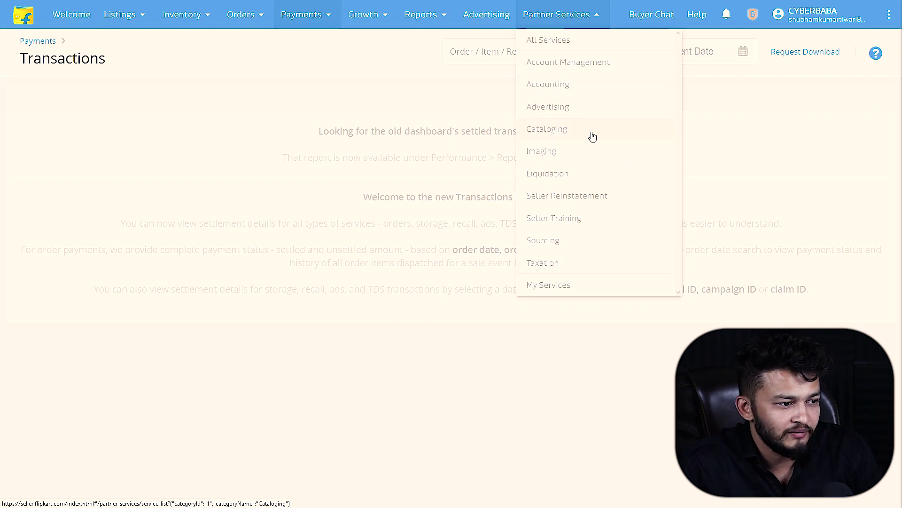
{"action": "left_click", "coordinate": [563, 89]}
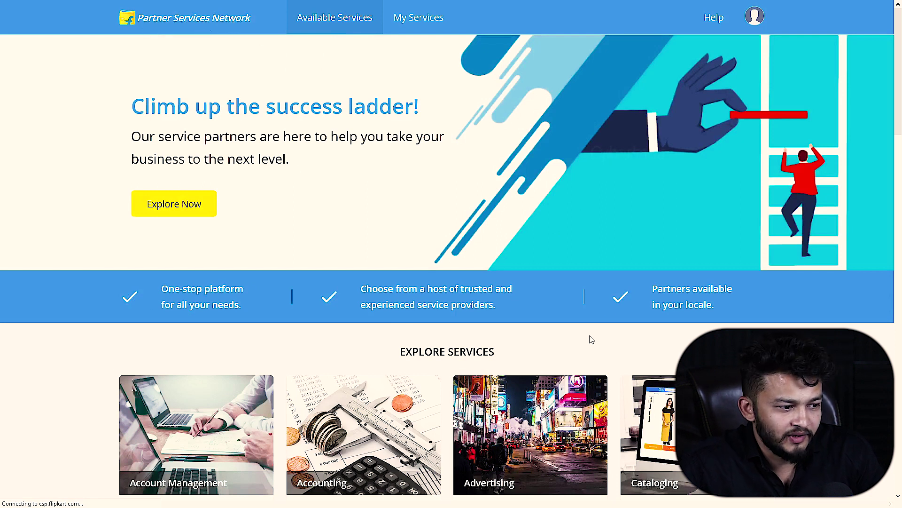
{"action": "scroll", "coordinate": [592, 339], "scroll_direction": "down", "scroll_amount": 5}
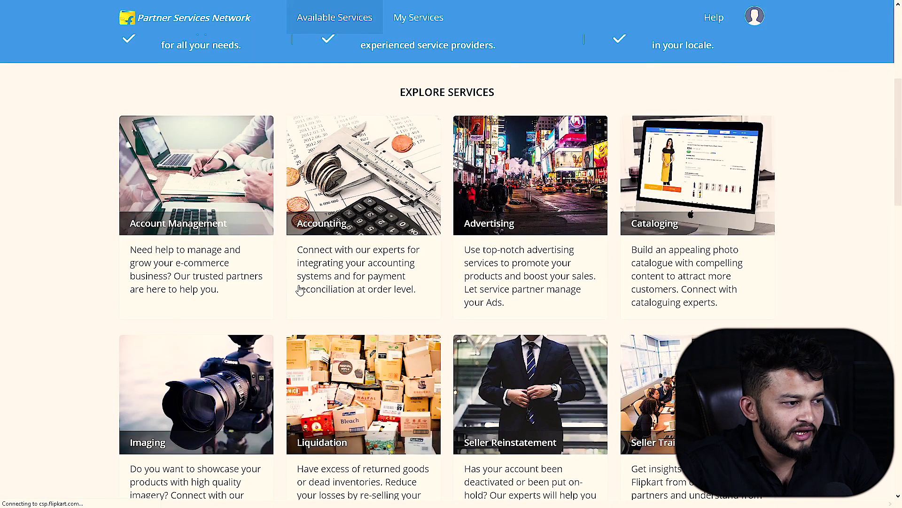
{"action": "left_click", "coordinate": [360, 175]}
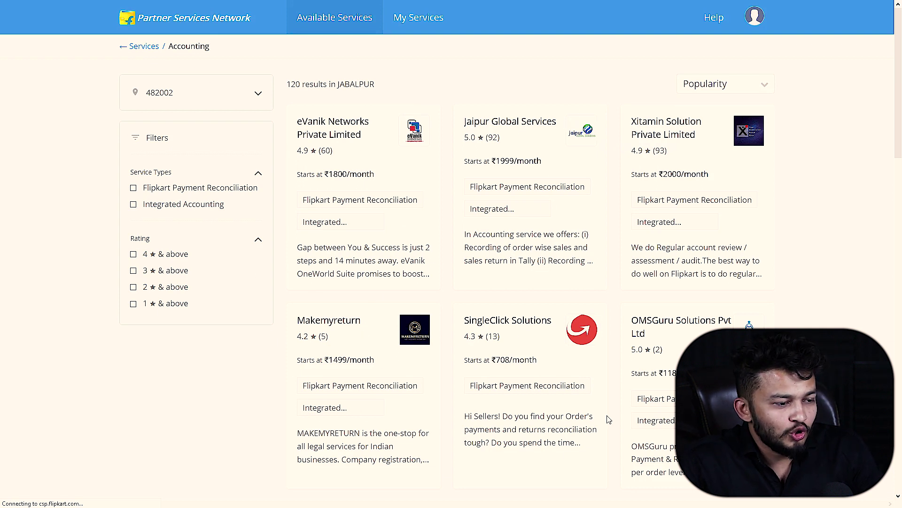
{"action": "scroll", "coordinate": [585, 378], "scroll_direction": "down", "scroll_amount": 4}
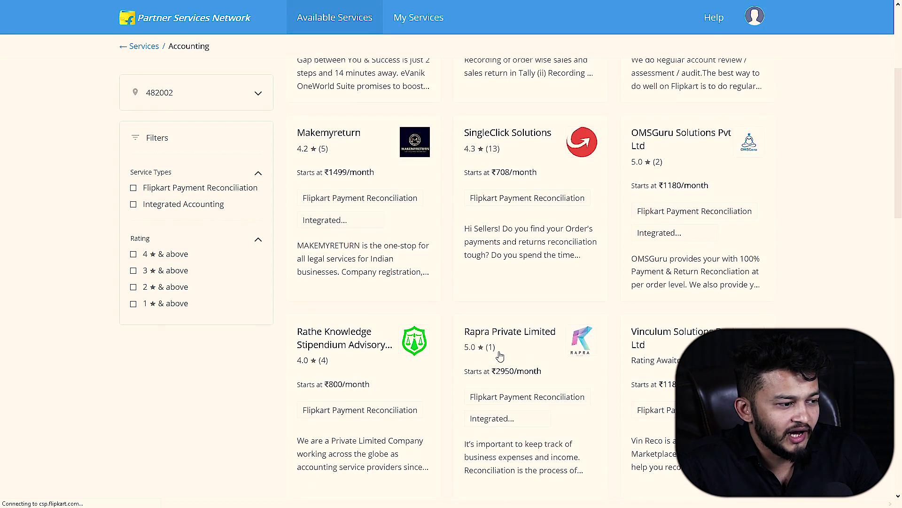
{"action": "scroll", "coordinate": [415, 414], "scroll_direction": "up", "scroll_amount": 4}
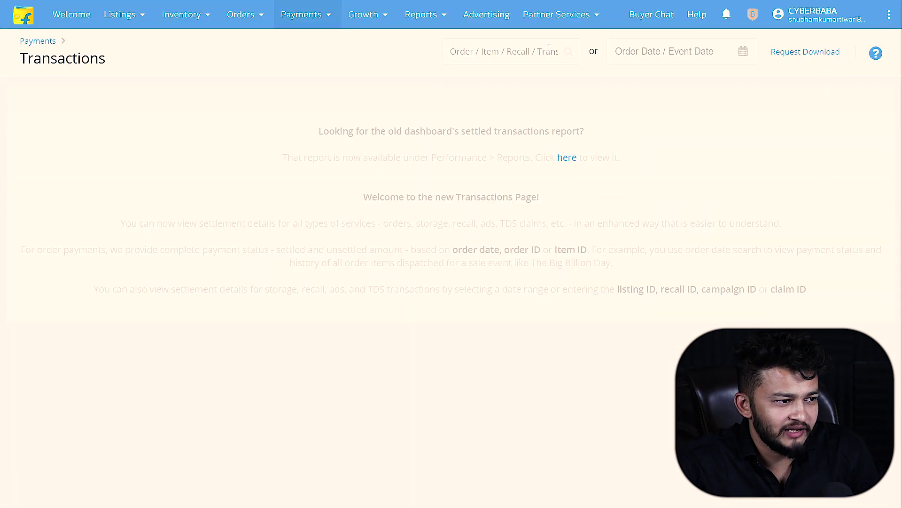
Check the unanswered, bookmarked and answered buyer's questions in Buyer Chat, and close it
{"action": "mouse_move", "coordinate": [597, 23]}
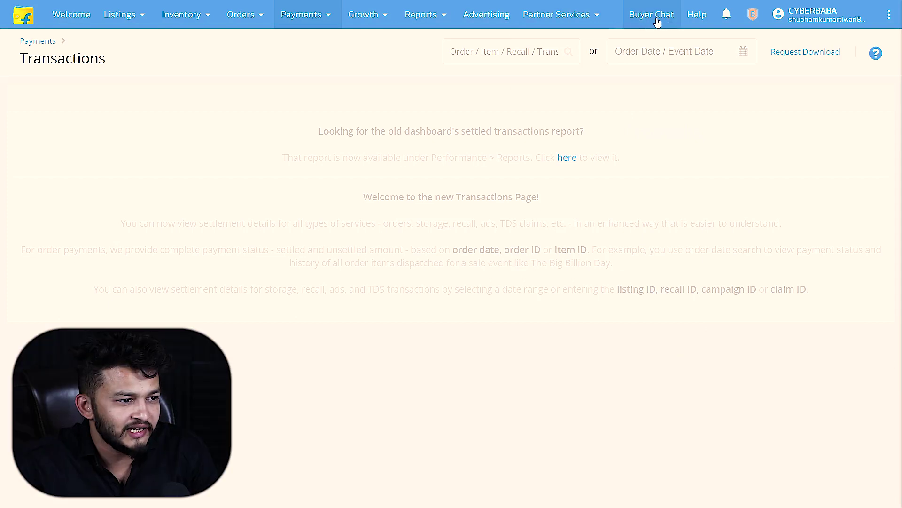
{"action": "left_click", "coordinate": [657, 20]}
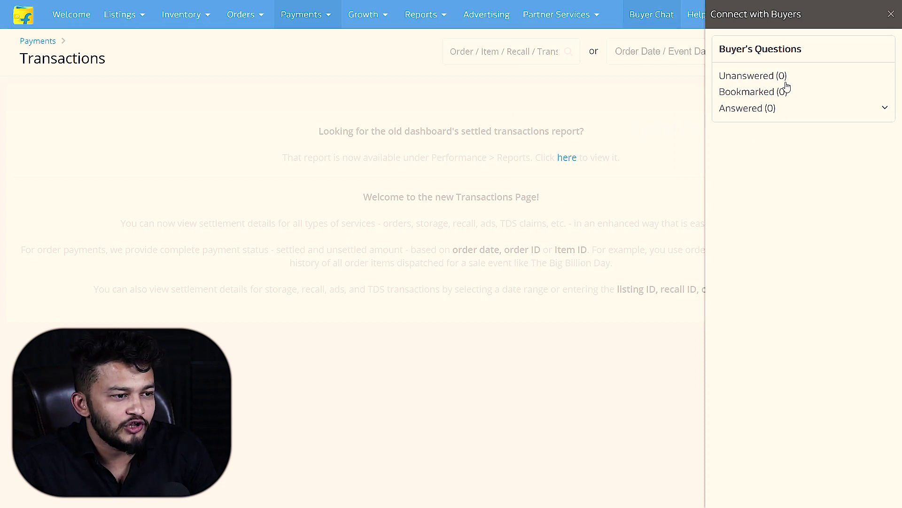
{"action": "left_click", "coordinate": [890, 14]}
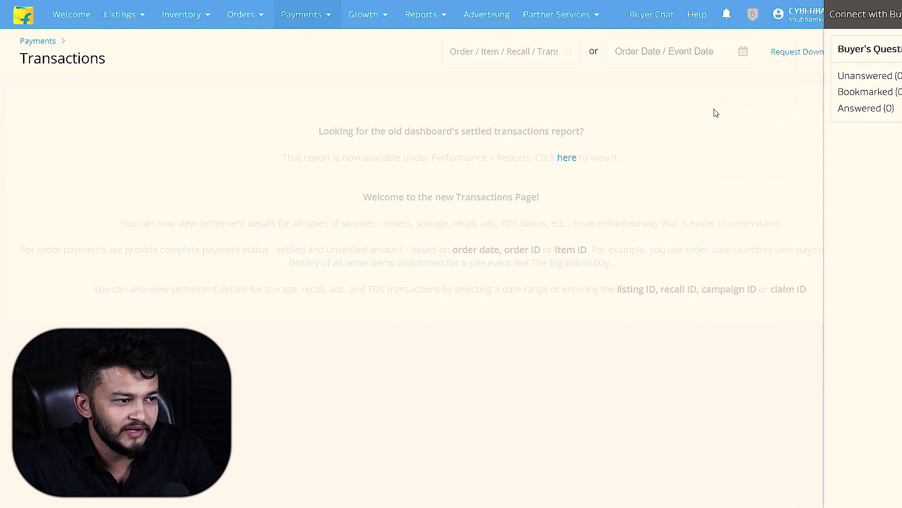
Open the Contact Seller Support page from the help and show its Payments query categories
{"action": "left_click", "coordinate": [701, 14]}
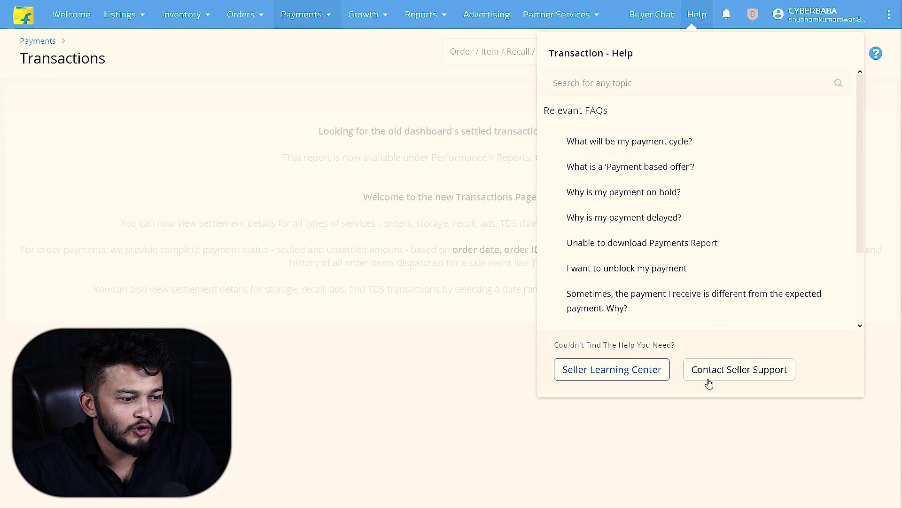
{"action": "left_click", "coordinate": [762, 374]}
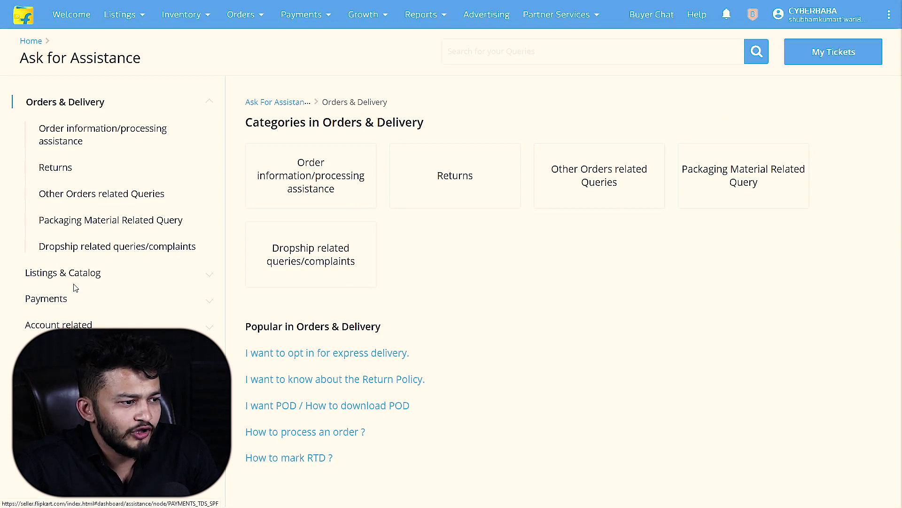
{"action": "left_click", "coordinate": [40, 303]}
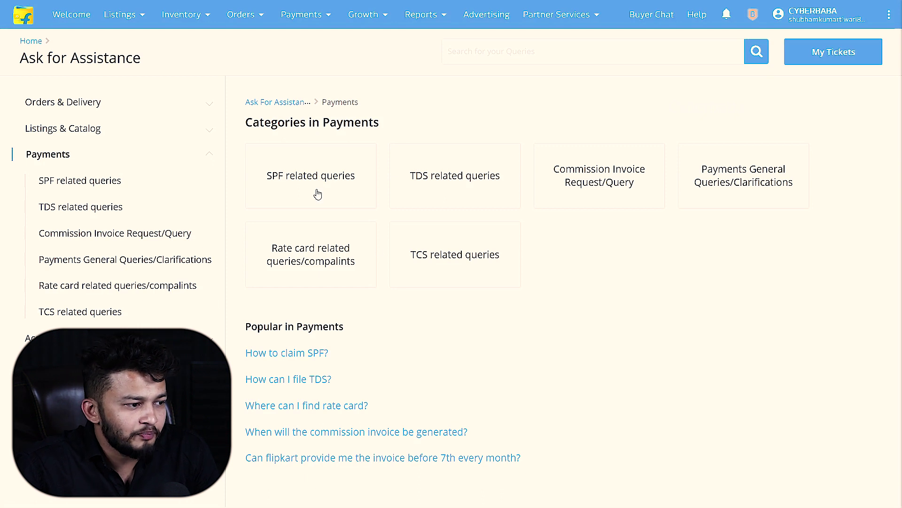